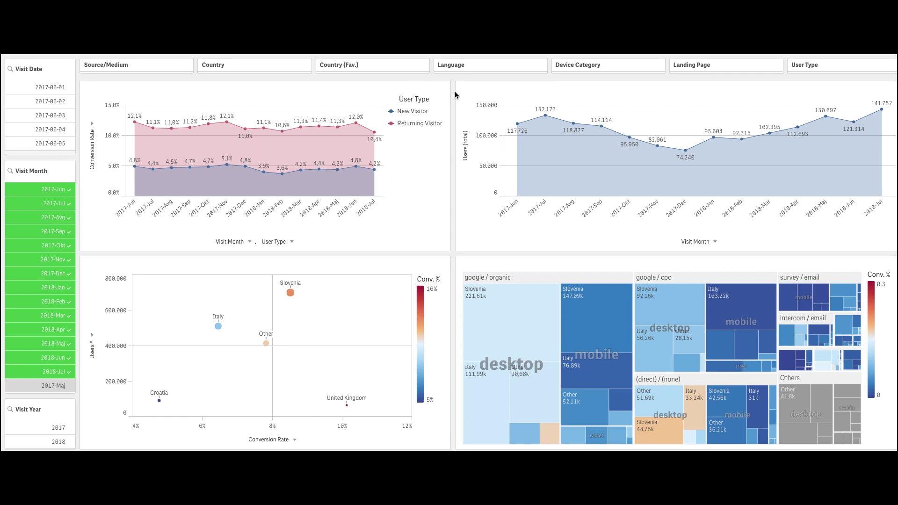
Step: Enlarge the conversion-rate trend chart to full screen and show a single Total series instead of user types
left_click(439, 92)
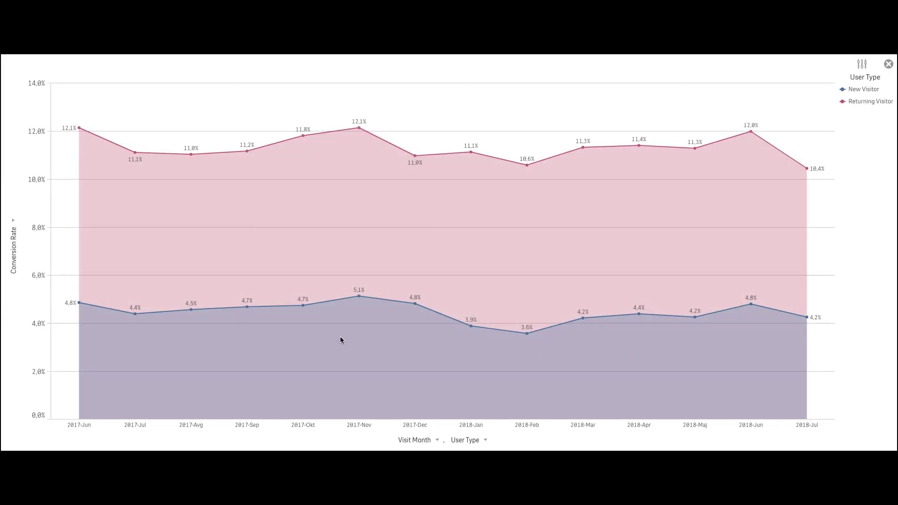
left_click(483, 441)
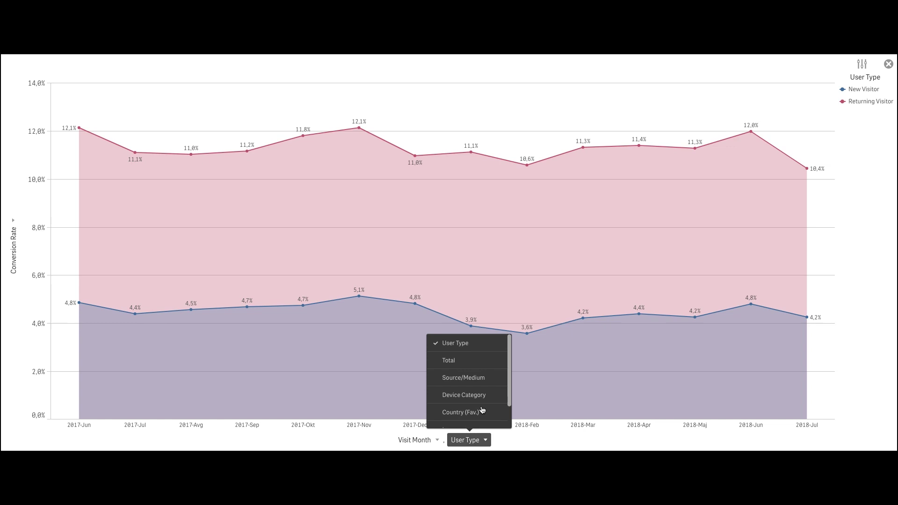
left_click(465, 360)
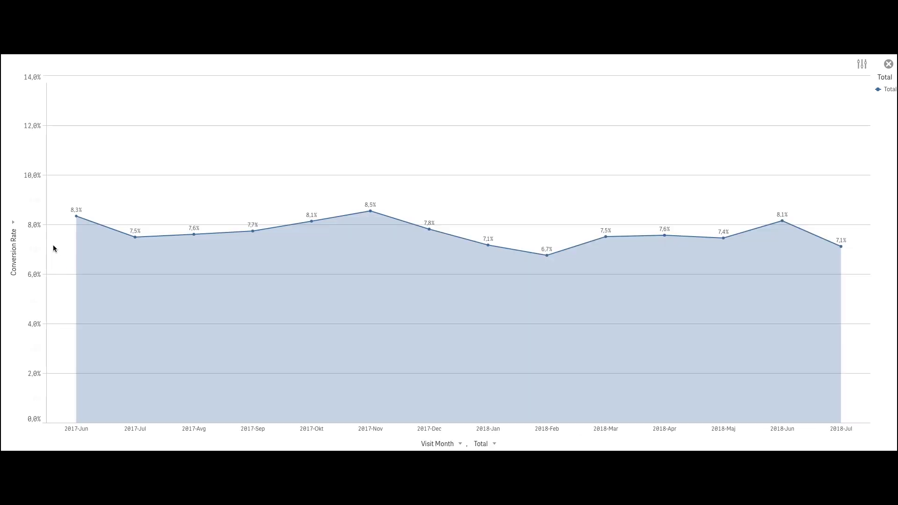
Step: Plot total Users per month instead of conversion rate on the y-axis
left_click(13, 248)
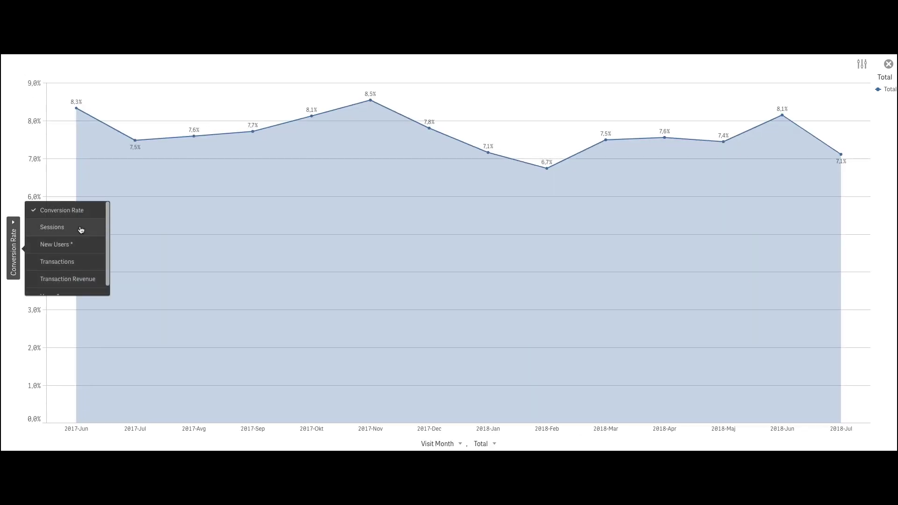
scroll(73, 264, "down", 1)
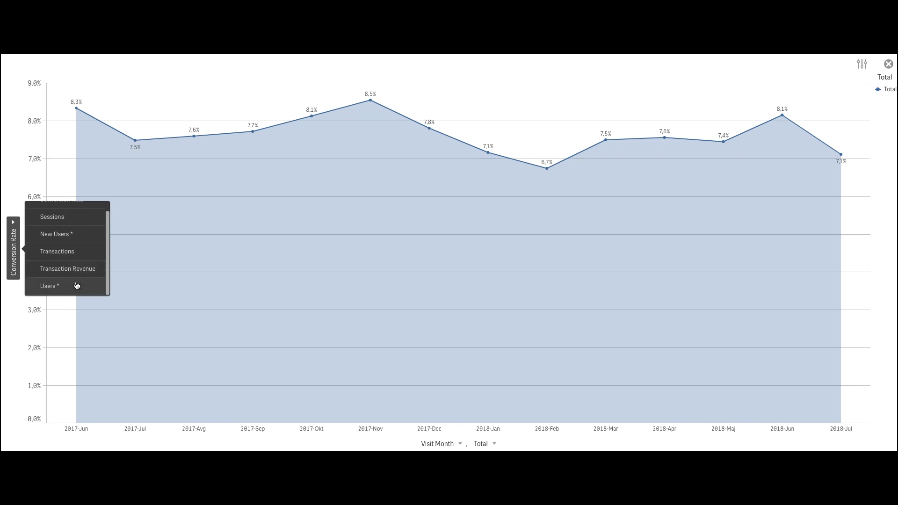
left_click(77, 286)
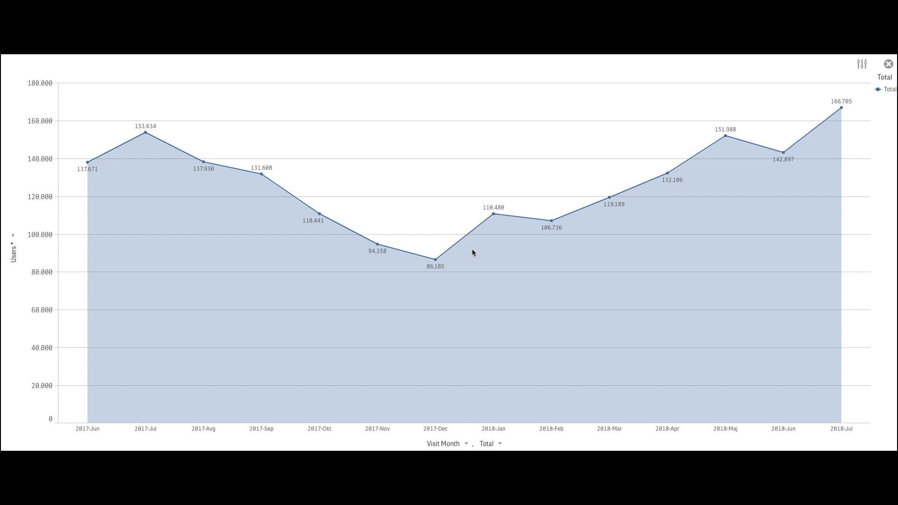
Step: Change the y-axis measure from Users back to Conversion Rate
left_click(494, 444)
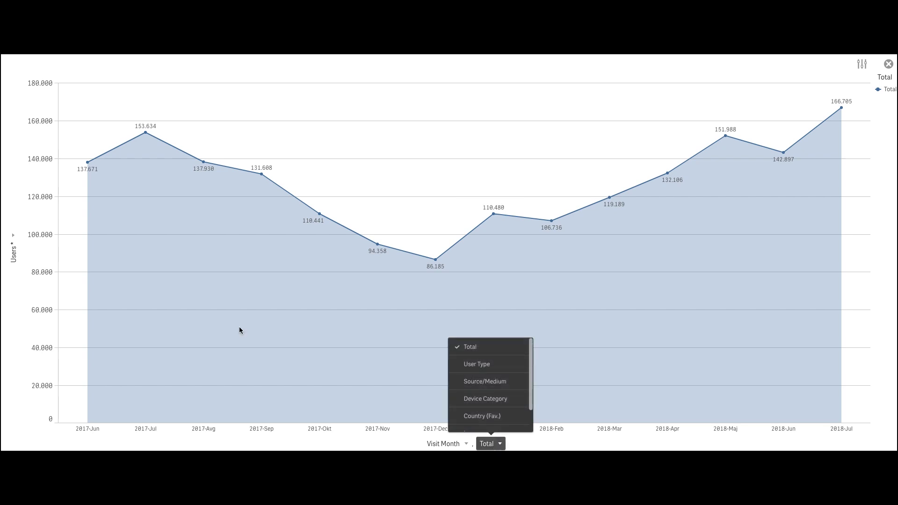
left_click(13, 250)
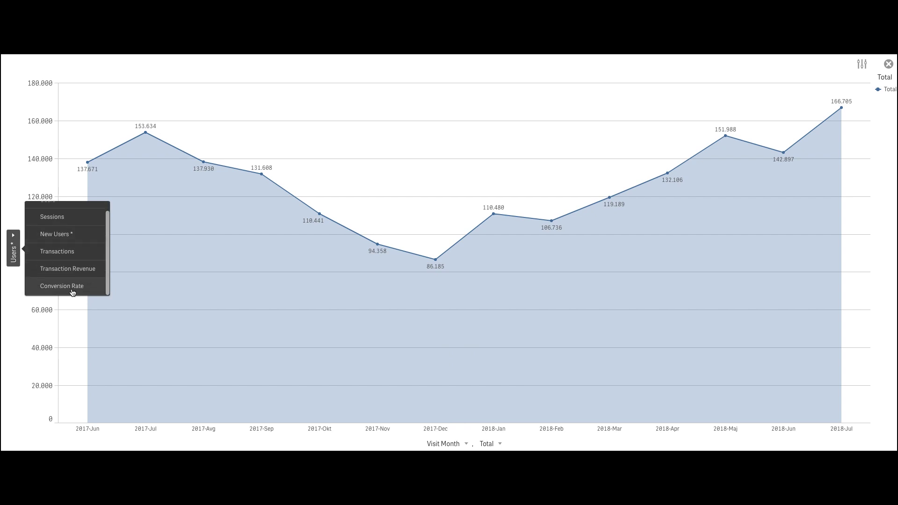
left_click(73, 291)
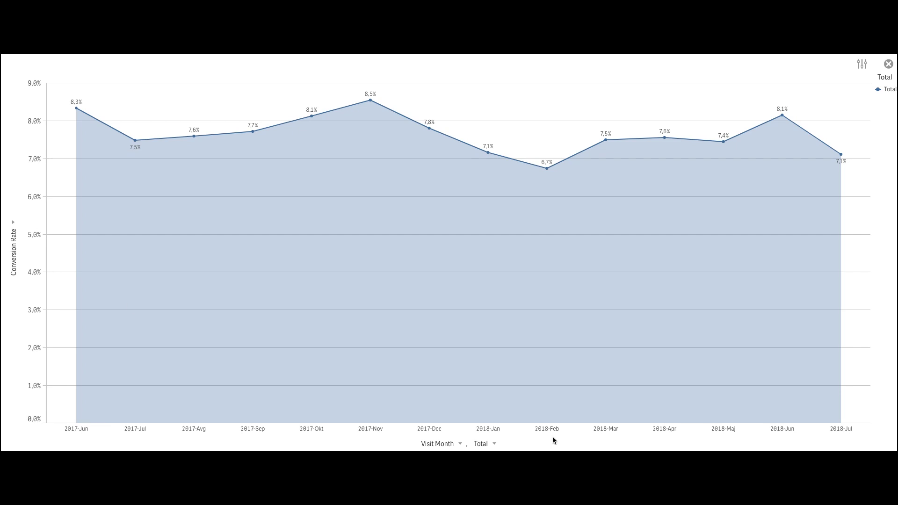
Step: Split the trend by Country (Fav.) into Other, Croatia, Italy, Slovenia and United Kingdom series
left_click(493, 448)
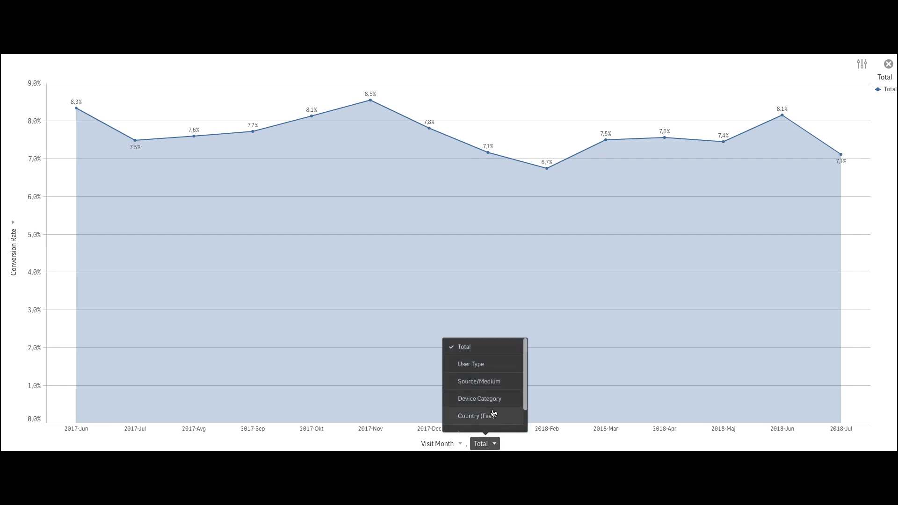
scroll(490, 411, "down", 1)
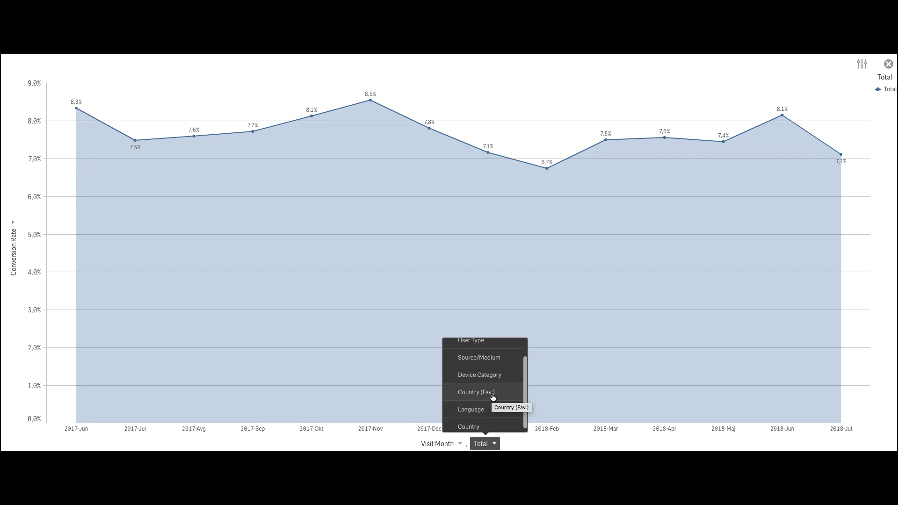
left_click(492, 396)
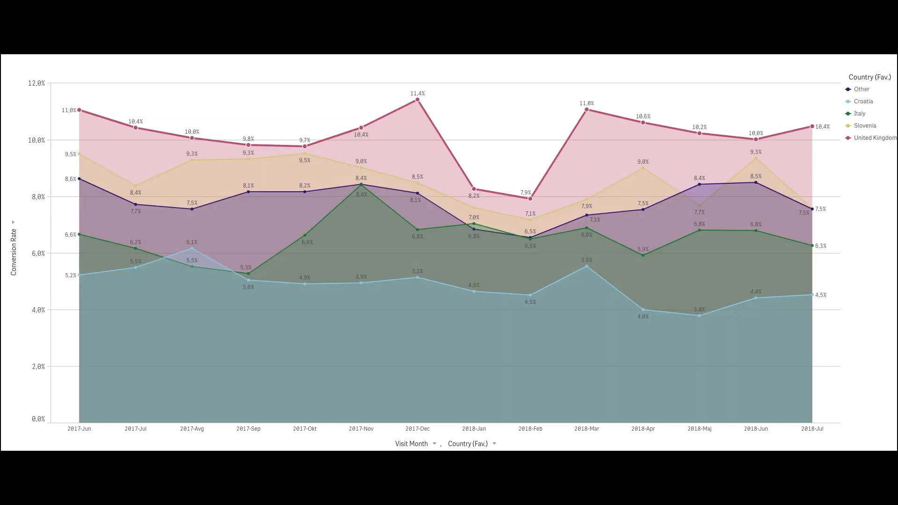
Step: Select only the United Kingdom series and switch the measure to Sessions
left_click(872, 137)
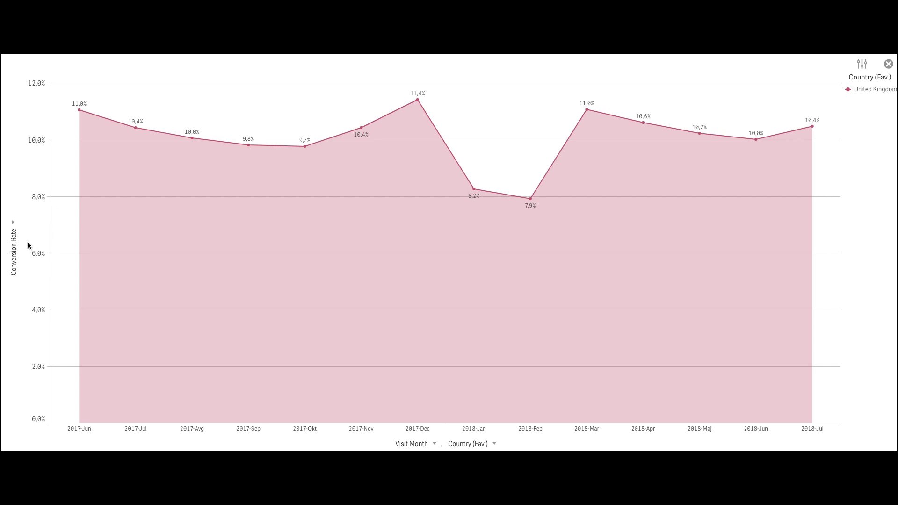
left_click(17, 246)
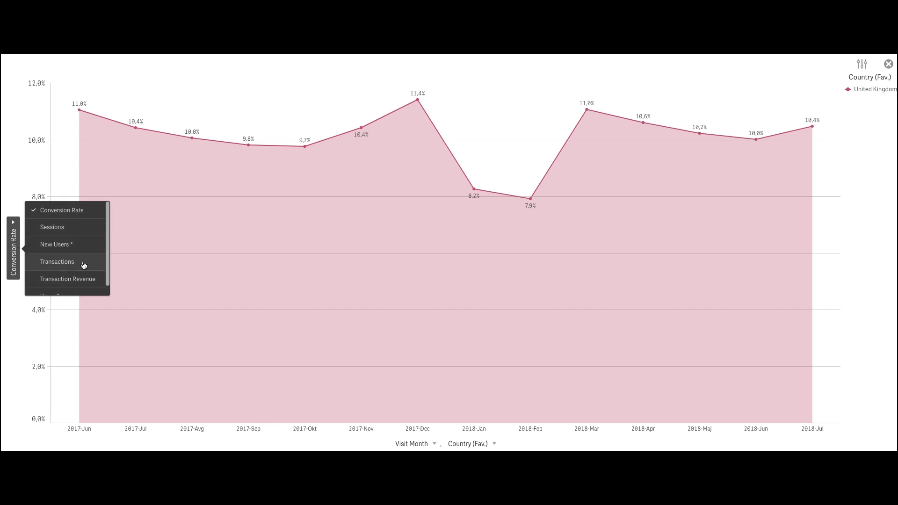
left_click(67, 228)
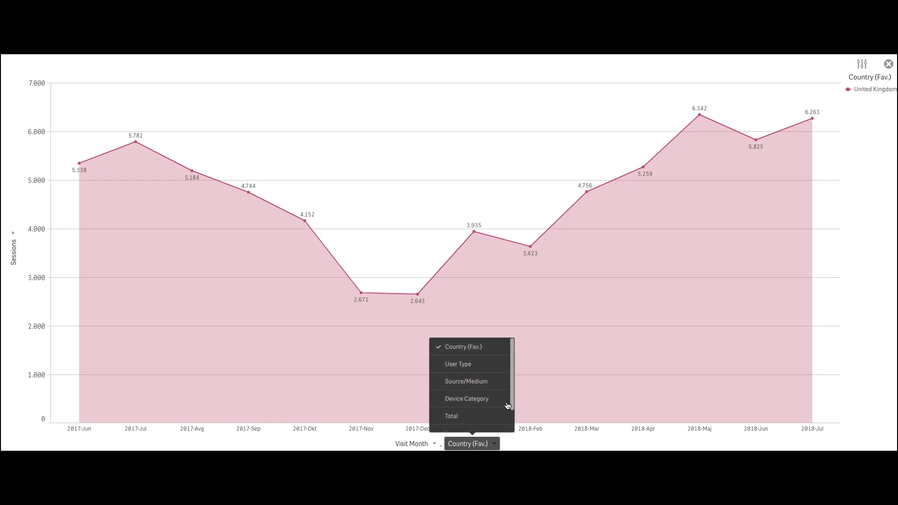
Step: Split sessions by Source/Medium, keeping only google / organic, (direct) / (none) and google / cpc
left_click(473, 388)
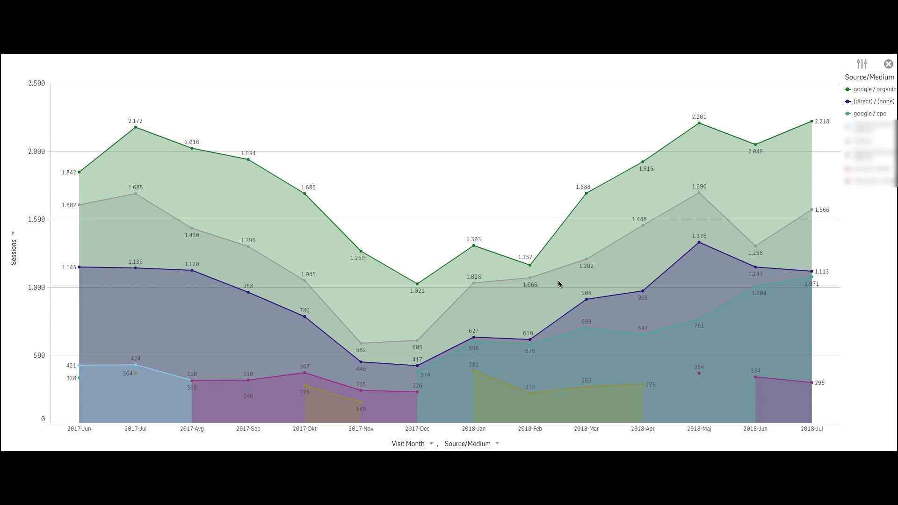
left_click(863, 90)
left_click(864, 103)
left_click(864, 114)
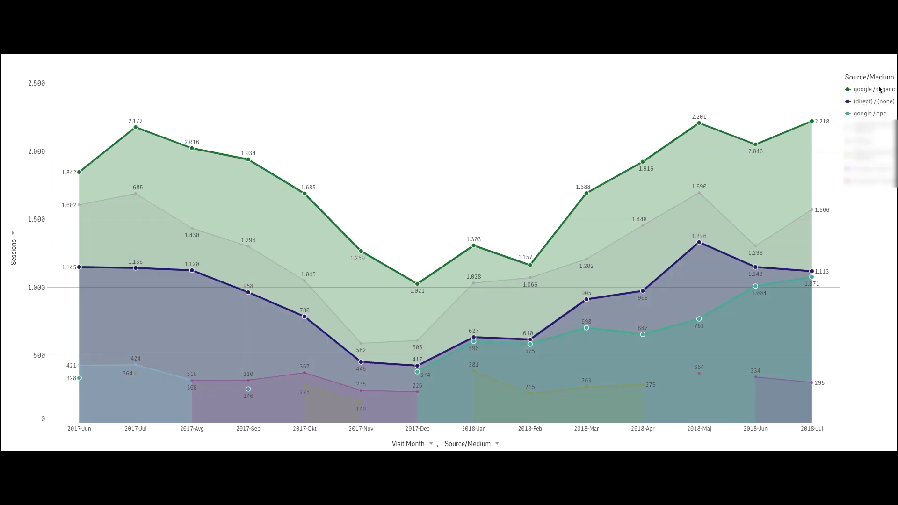
key("Return")
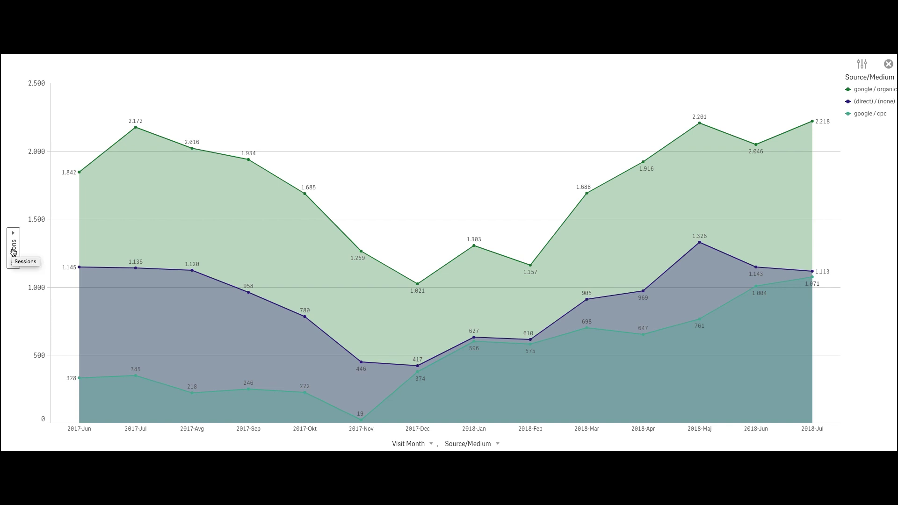
Step: Switch the measure to Conversion Rate and highlight the (direct) / (none) series
left_click(13, 252)
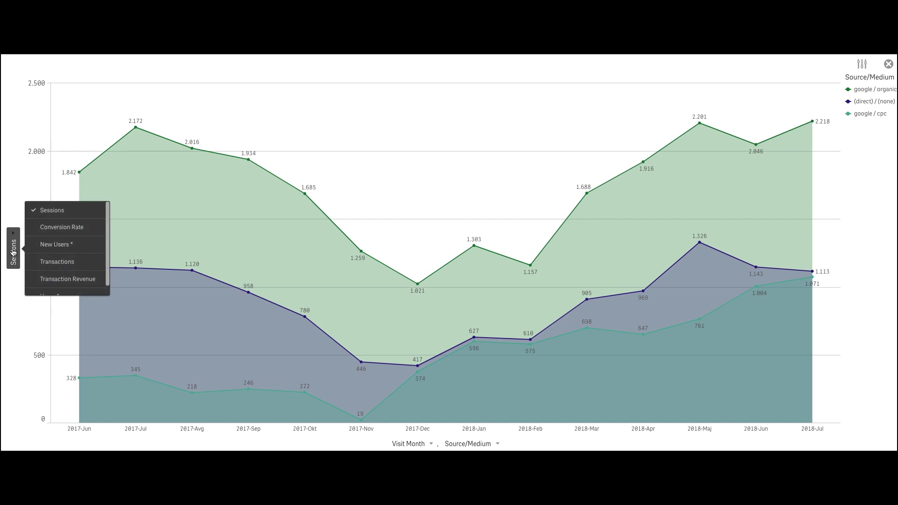
left_click(63, 228)
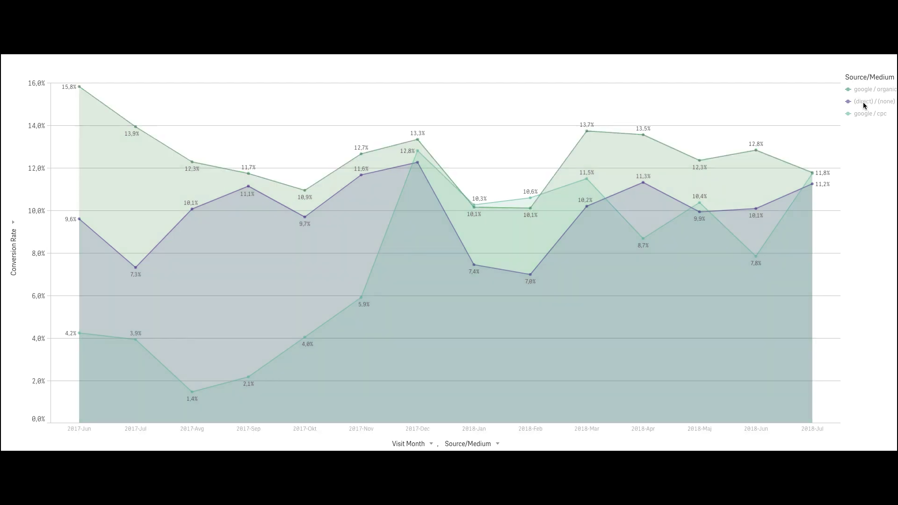
left_click(863, 102)
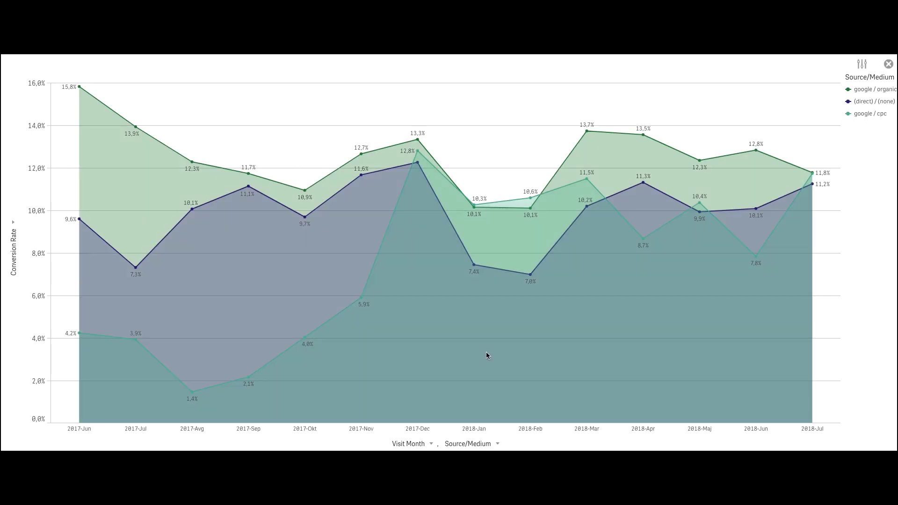
Step: Split by Device Category into mobile, tablet and desktop, briefly selecting then deselecting desktop
left_click(473, 447)
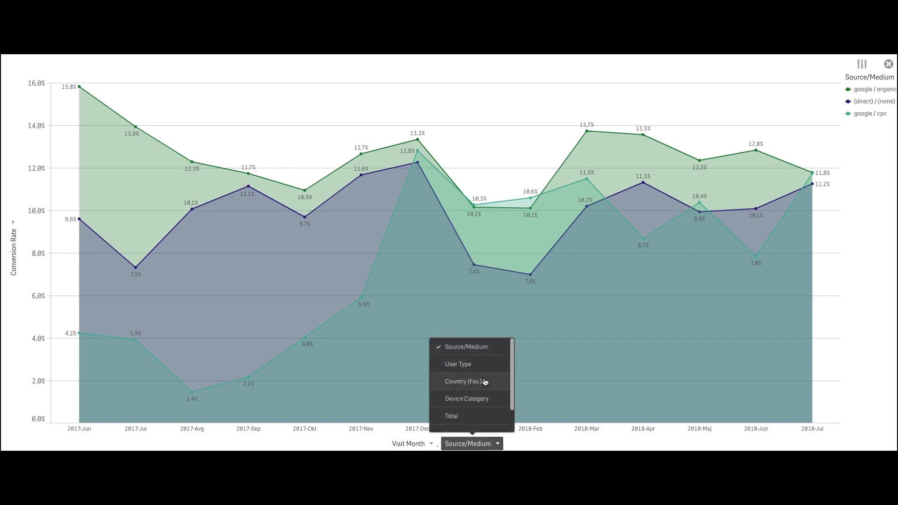
left_click(478, 400)
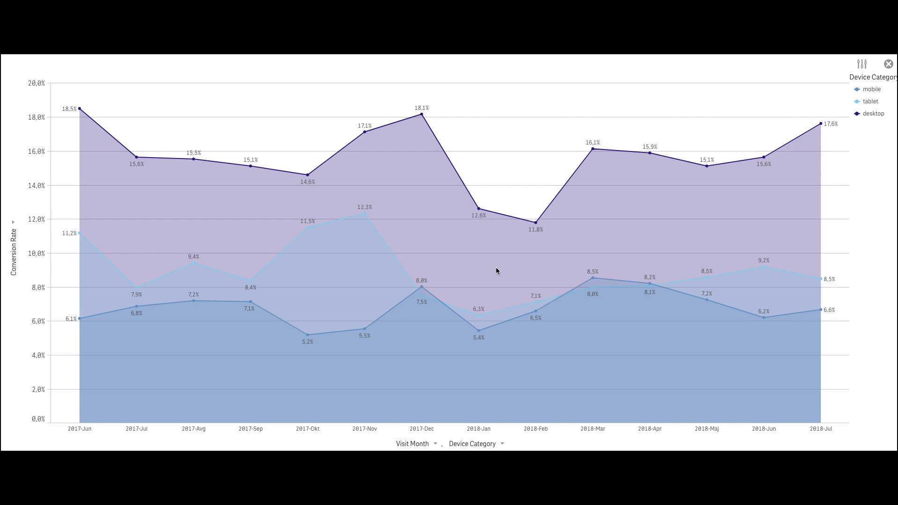
left_click(482, 212)
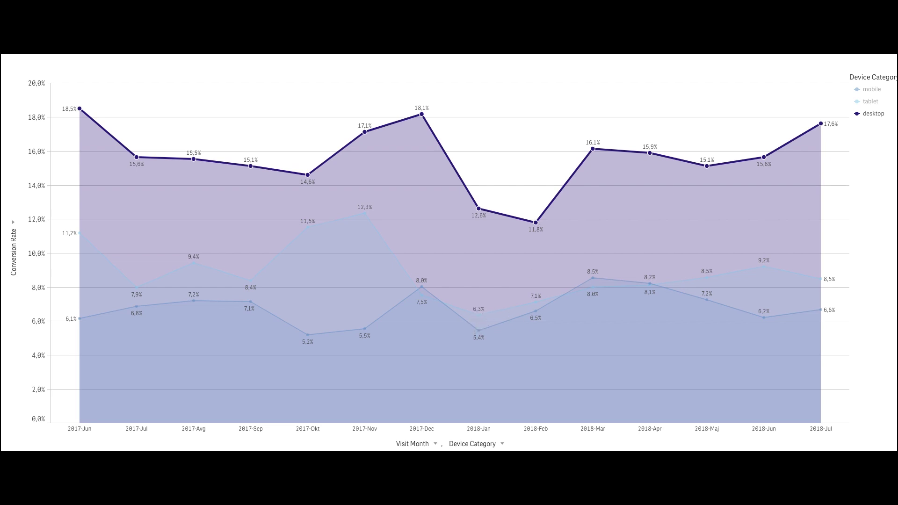
left_click(865, 114)
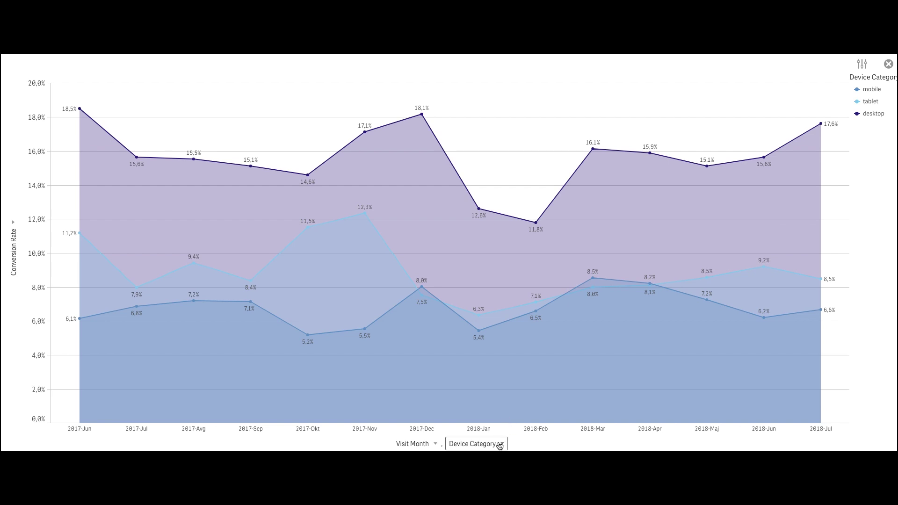
Step: Split conversion rate into New and Returning Visitor by User Type, then exit full-screen view
left_click(499, 446)
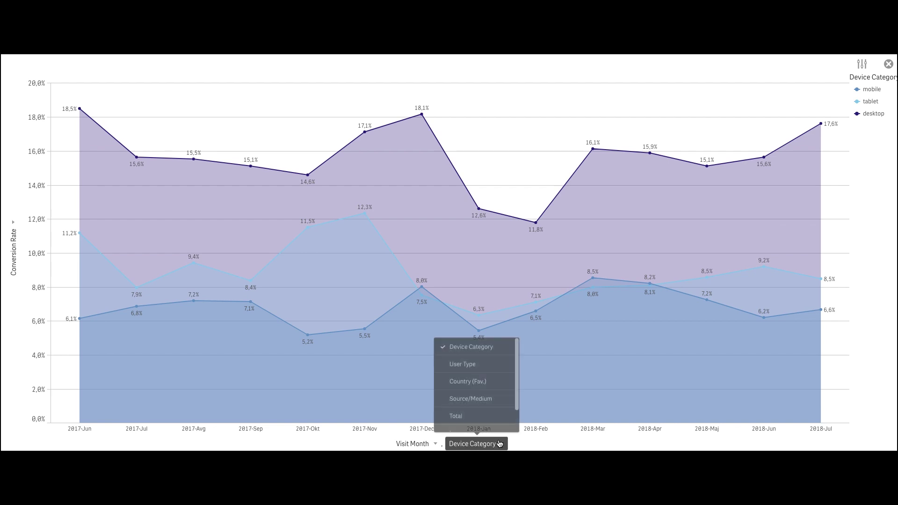
left_click(482, 370)
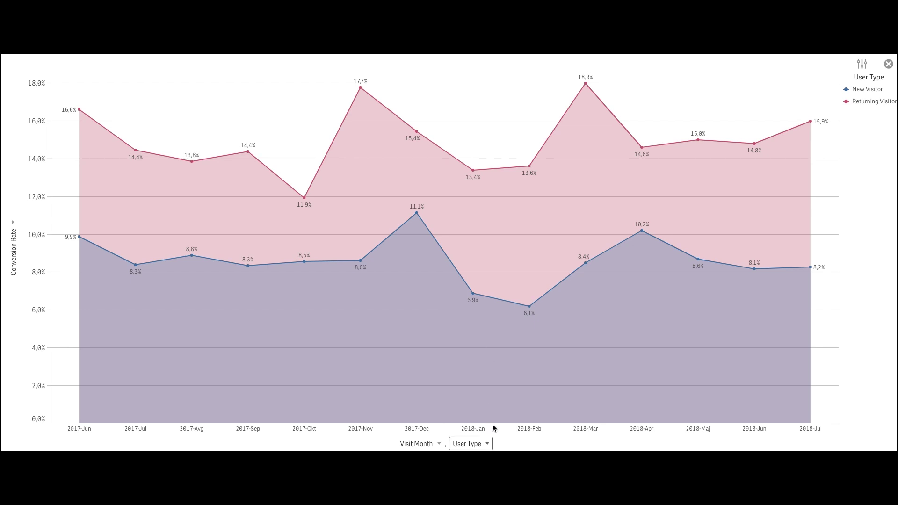
left_click(888, 66)
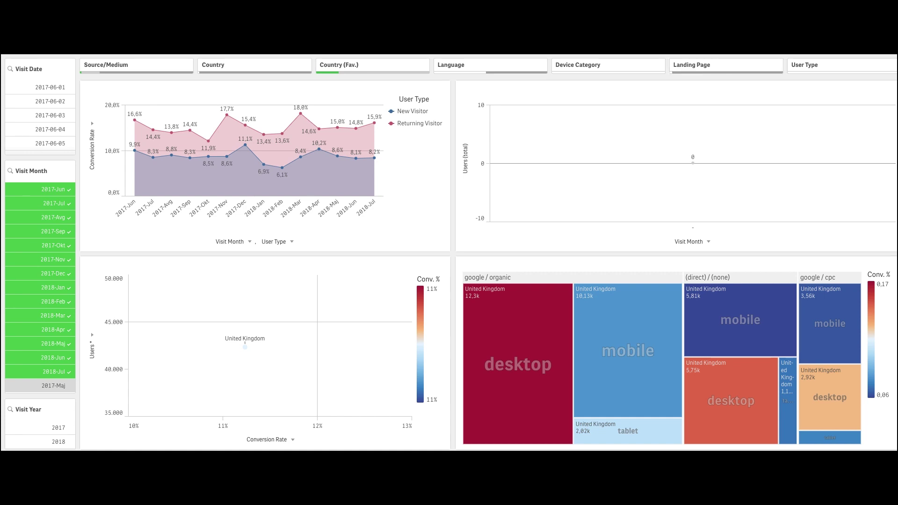
Step: Go to the Funnel - Charts sheet from the sheet navigator
left_click(584, 52)
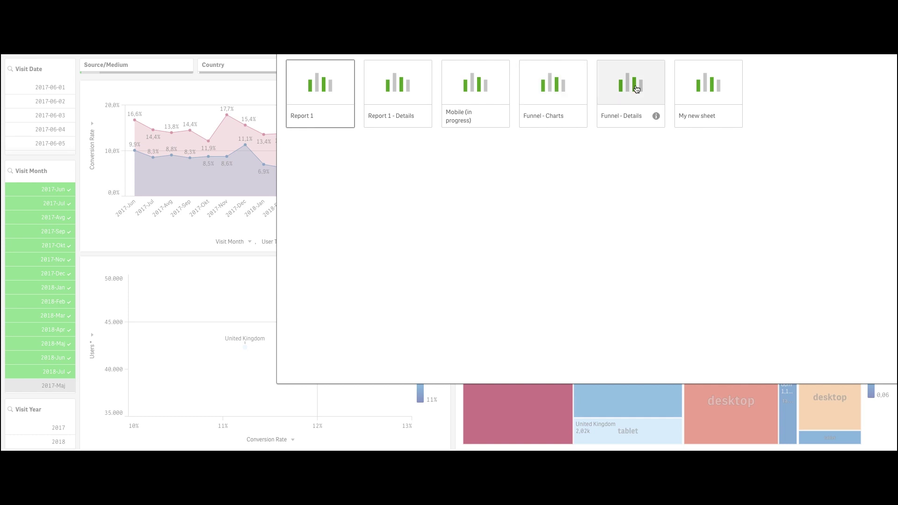
left_click(538, 86)
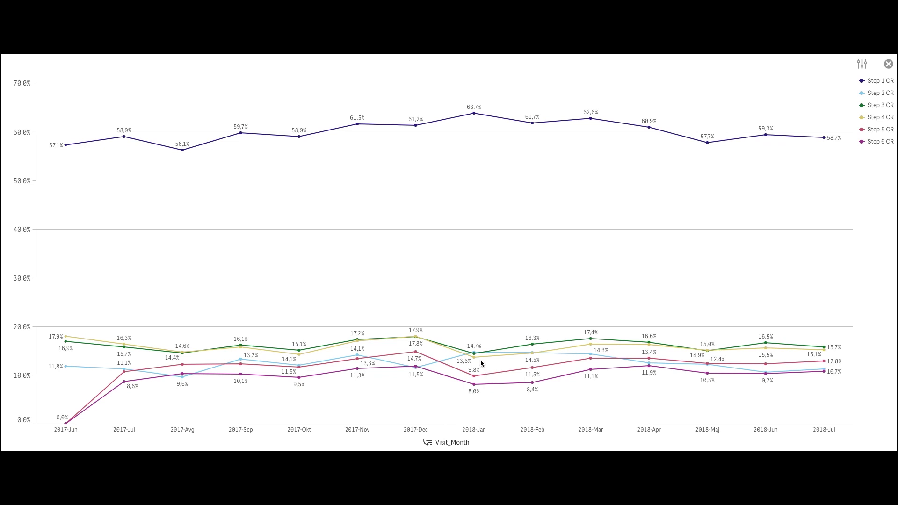
left_click(465, 357)
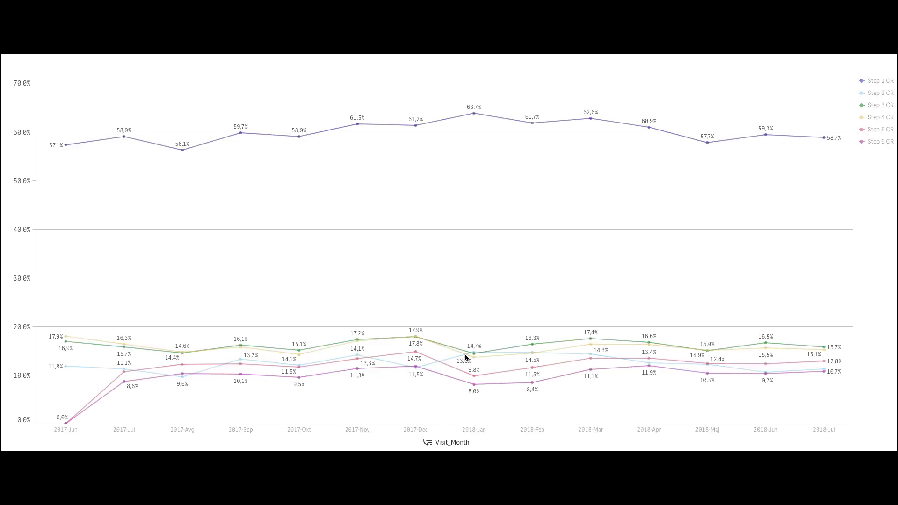